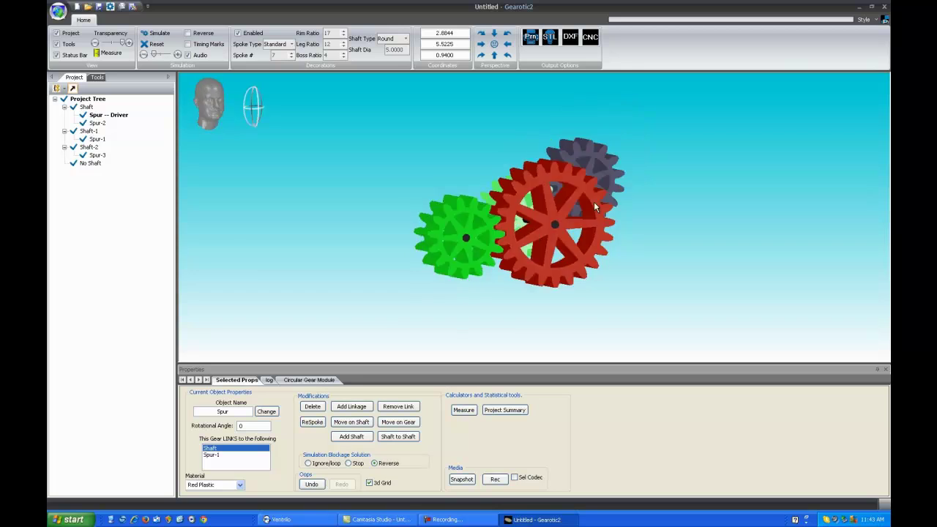
- Run the gear train simulation and watch the gears turn from another angle
click(156, 33)
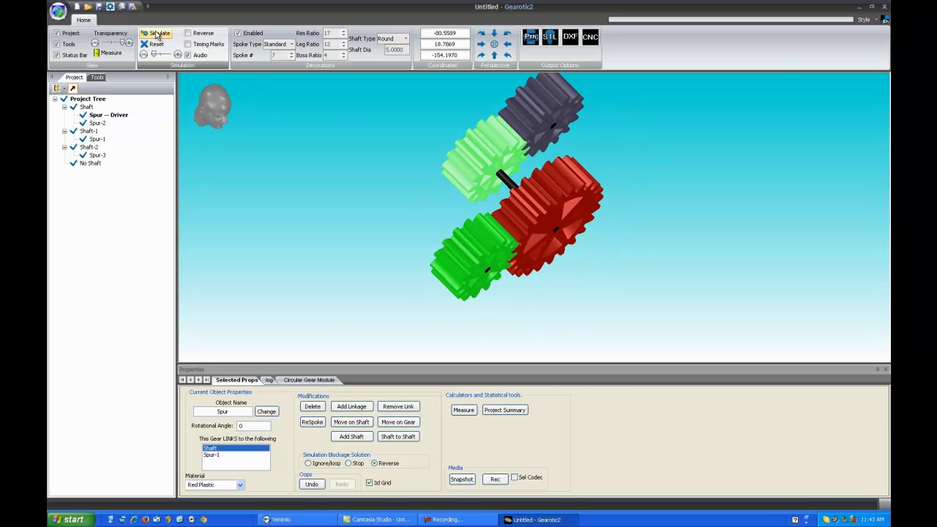
drag(439, 127, 535, 231)
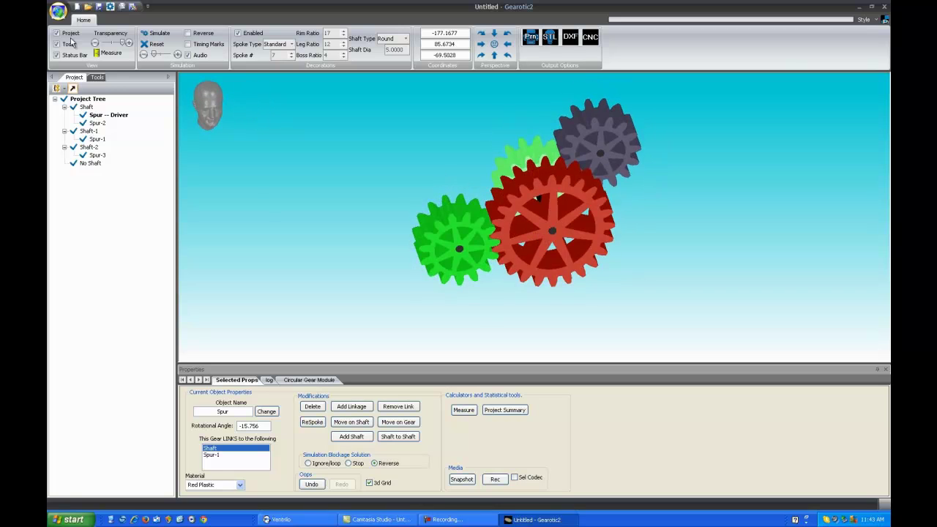
- Start the Boxing tool and enable the front, rear, left, right, top and bottom plates around the gear train
click(98, 78)
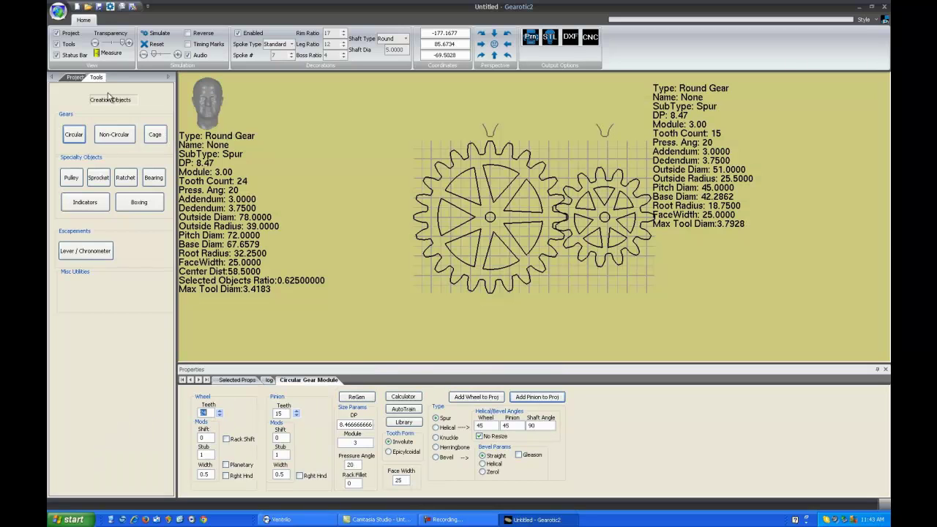
click(137, 203)
drag(561, 173, 540, 203)
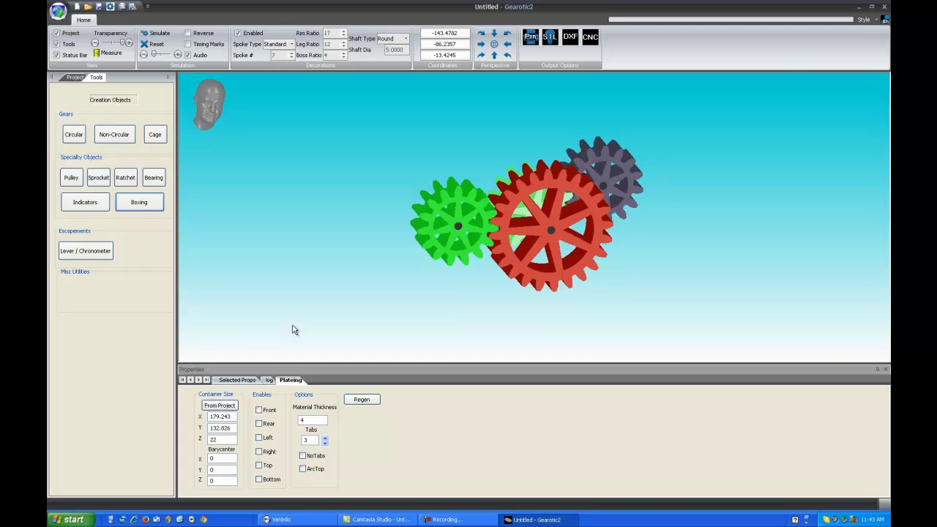
click(263, 412)
click(265, 424)
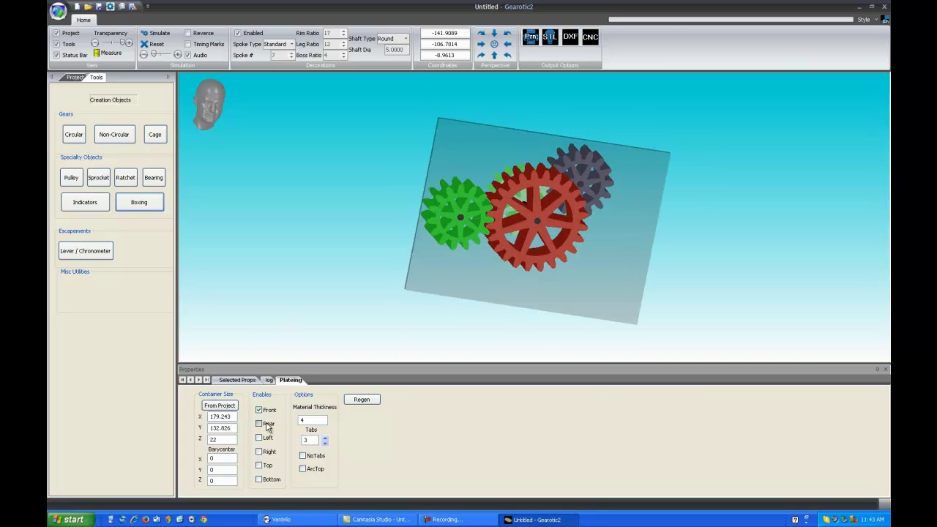
click(265, 451)
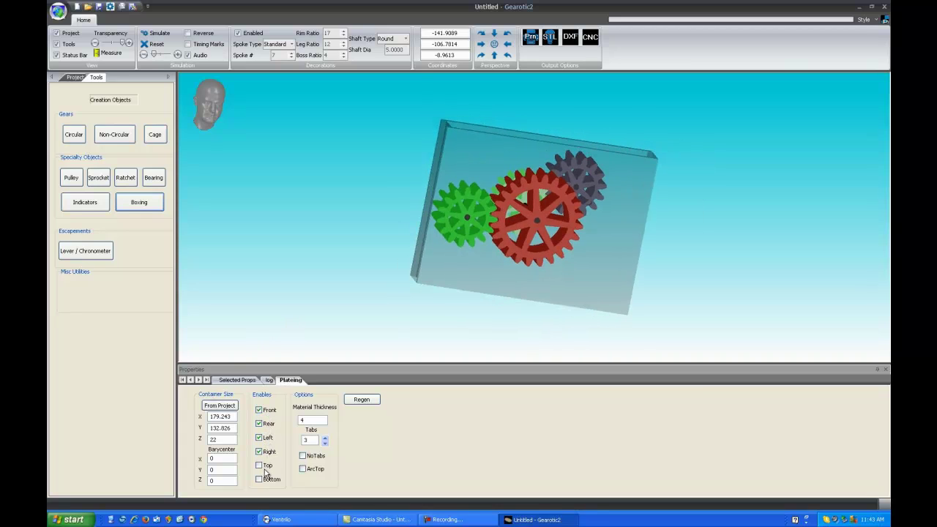
click(265, 467)
click(270, 479)
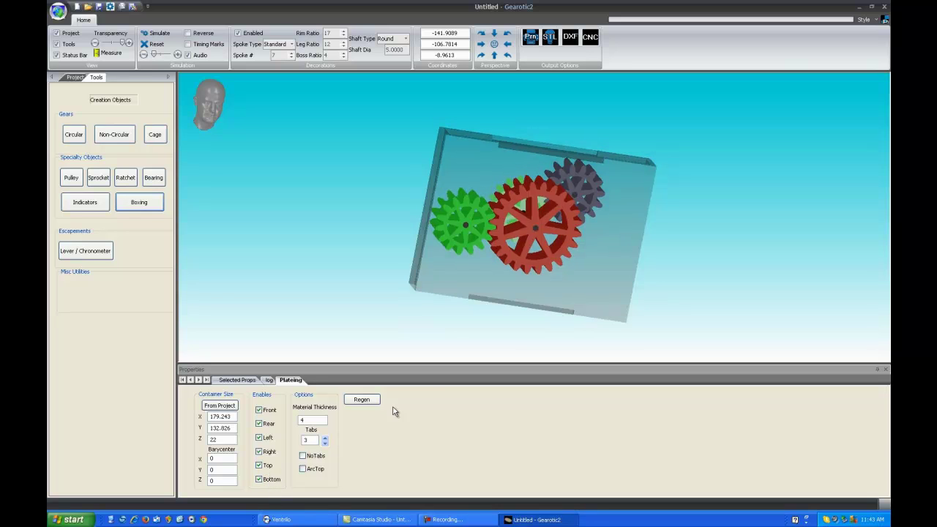
drag(505, 216, 497, 155)
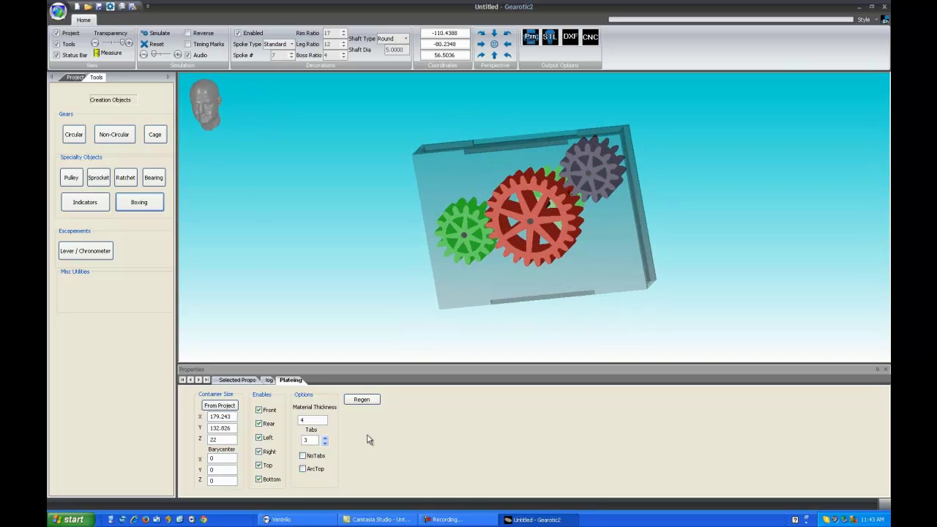
- Set the number of tabs on the box plates to 7 and inspect the joints
click(325, 439)
click(324, 439)
click(324, 438)
click(325, 439)
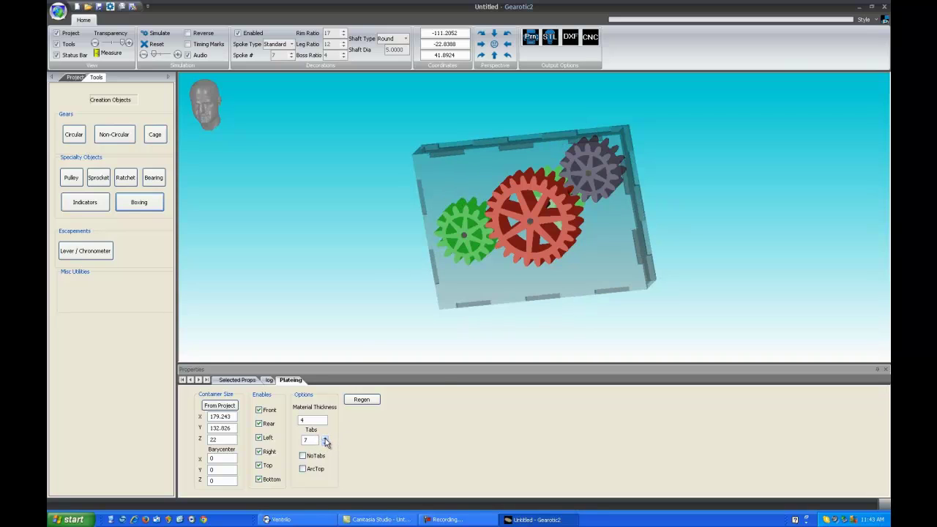
drag(513, 222, 569, 256)
drag(530, 212, 547, 184)
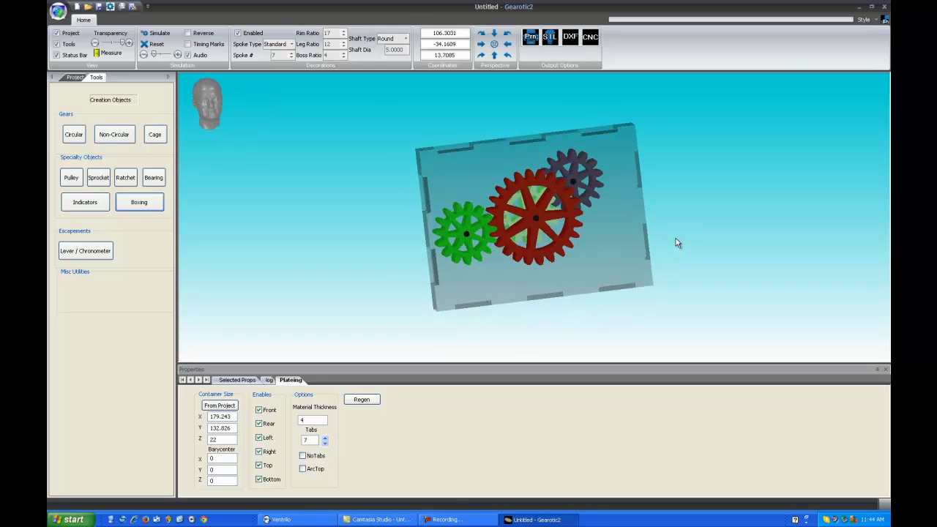
- Reposition the box in the front view so its barycenter is at about X -8.23, Y 5.35
click(495, 44)
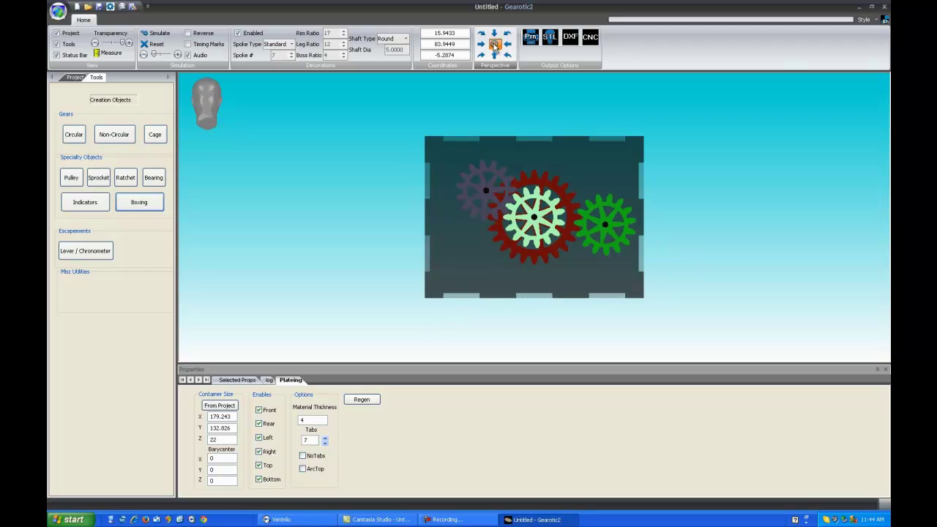
click(495, 45)
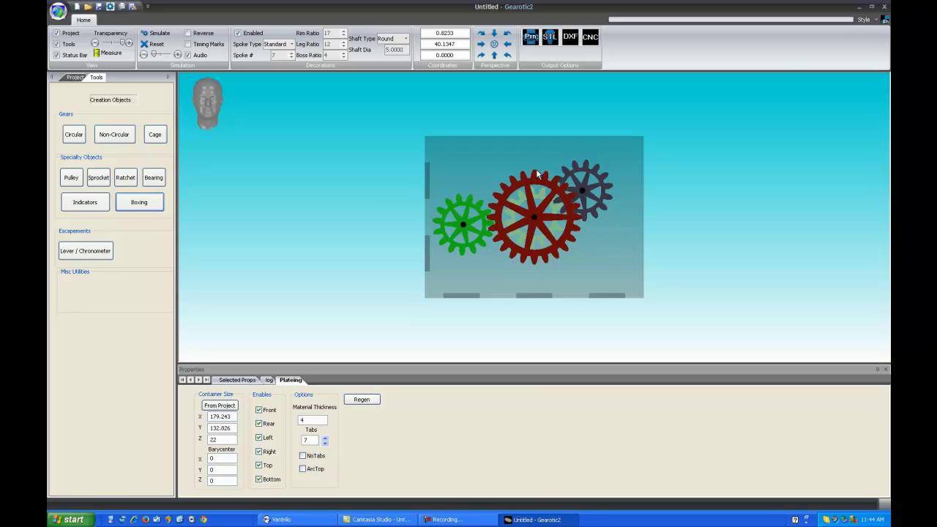
mouse_move(538, 211)
mouse_down()
mouse_move(566, 185)
mouse_move(470, 192)
mouse_move(480, 224)
mouse_move(536, 197)
mouse_move(537, 218)
mouse_move(522, 193)
mouse_move(534, 199)
mouse_up()
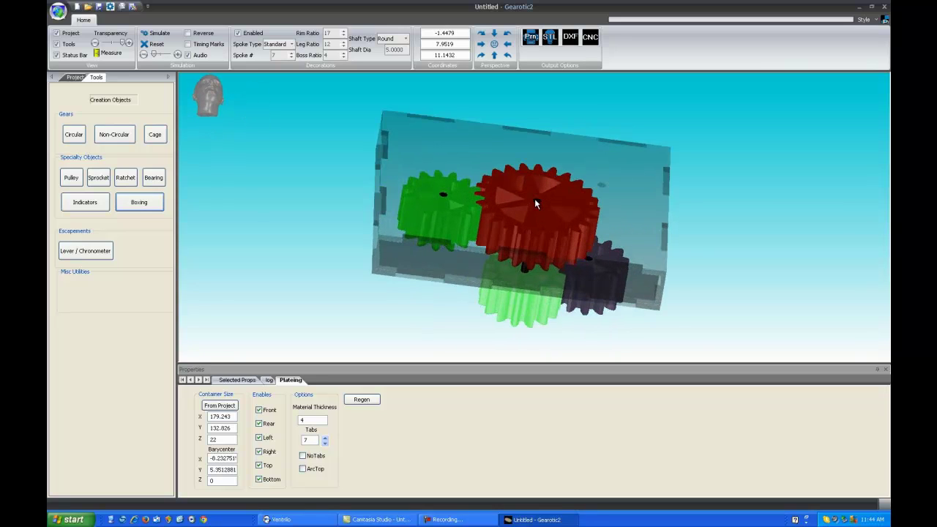
scroll(534, 198, up, 3)
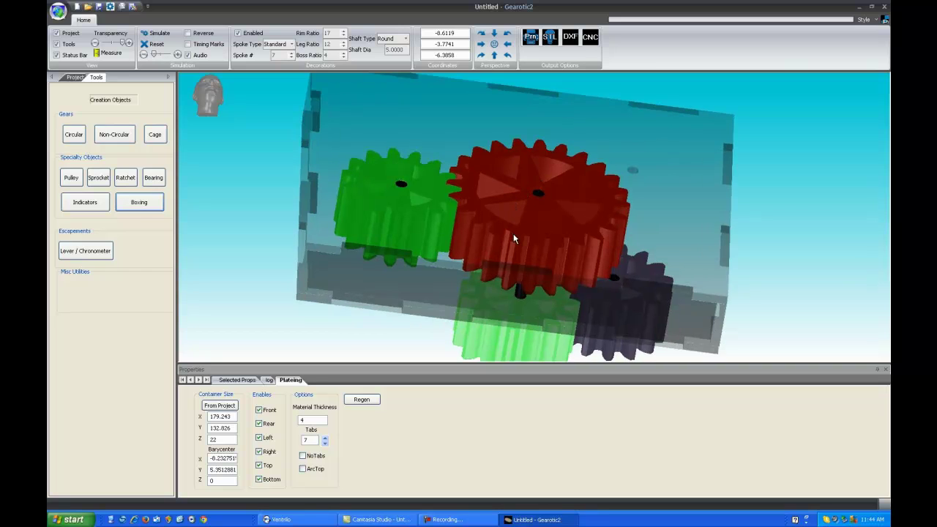
drag(521, 167, 586, 237)
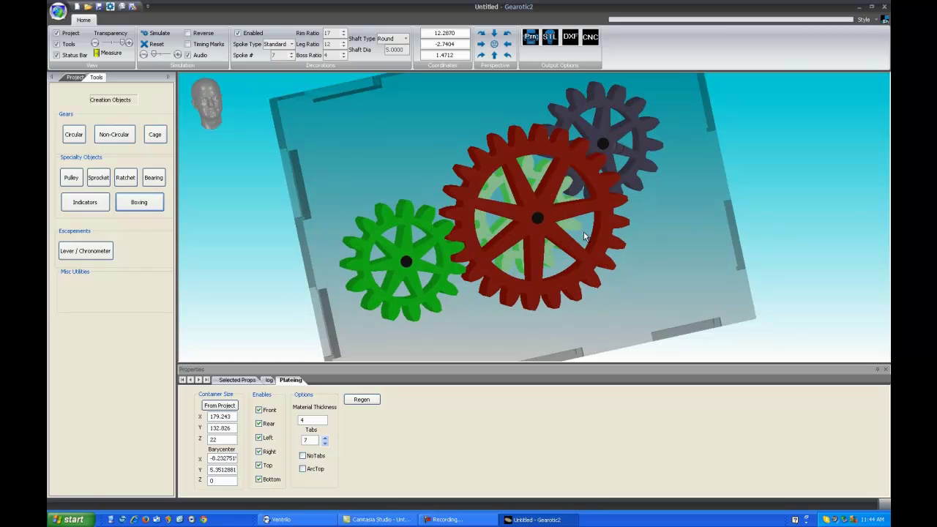
- Move the box off the gears in the side view, to a barycenter of about Y 13.17, Z 29.23
double_click(541, 218)
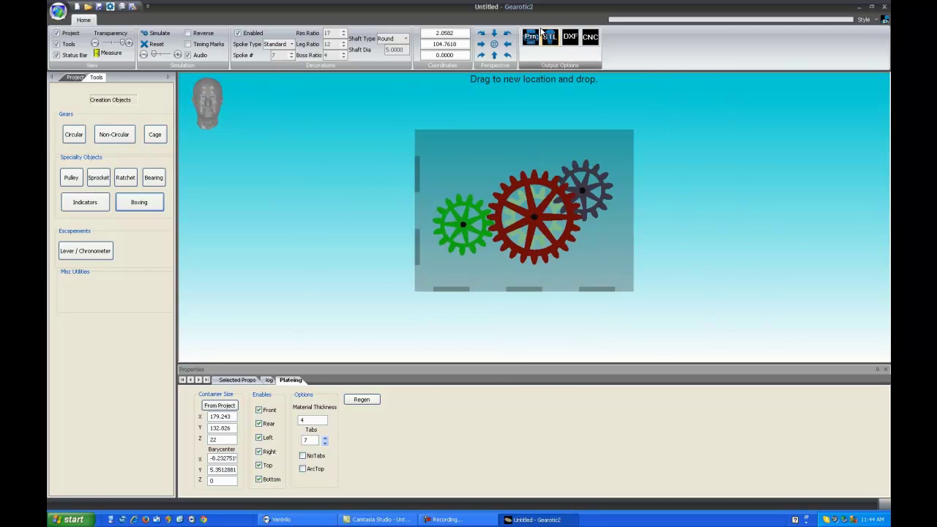
click(511, 43)
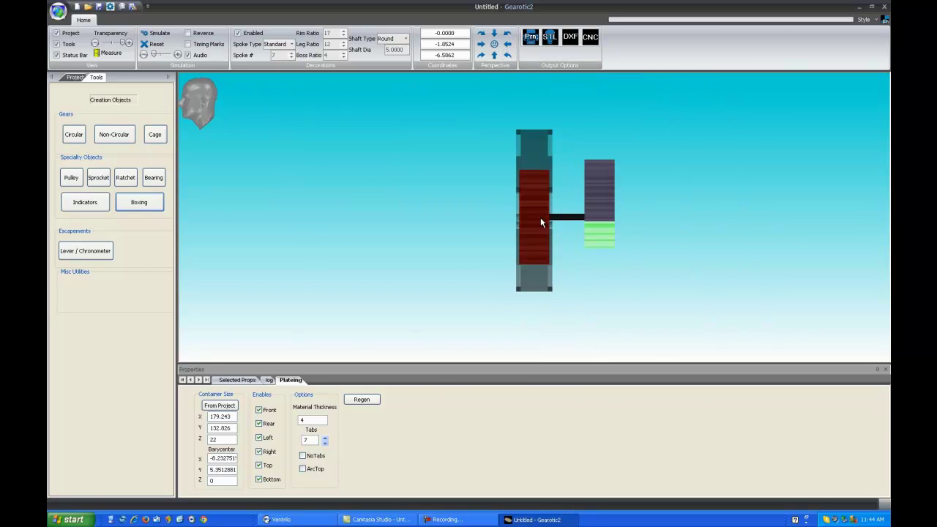
drag(556, 213, 503, 210)
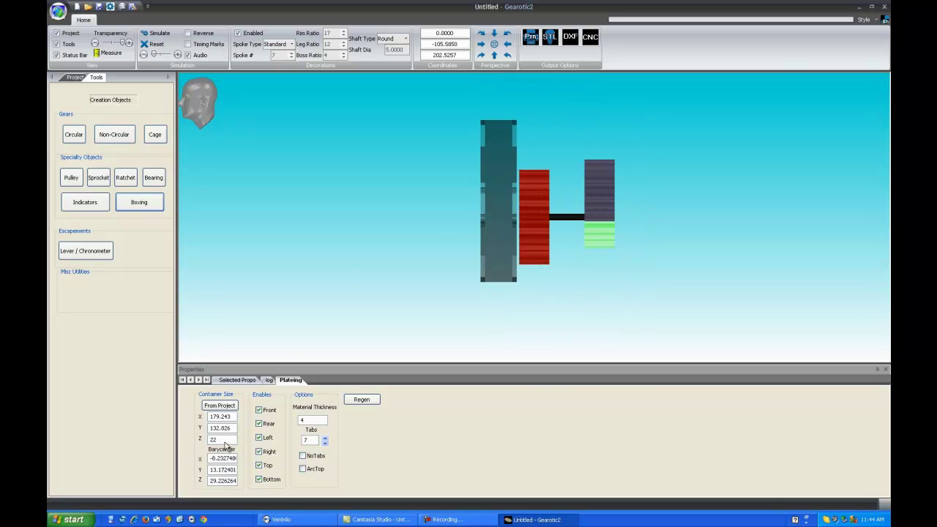
- Fit the container size to the project, set its Z size to 100 and regenerate the box
double_click(224, 441)
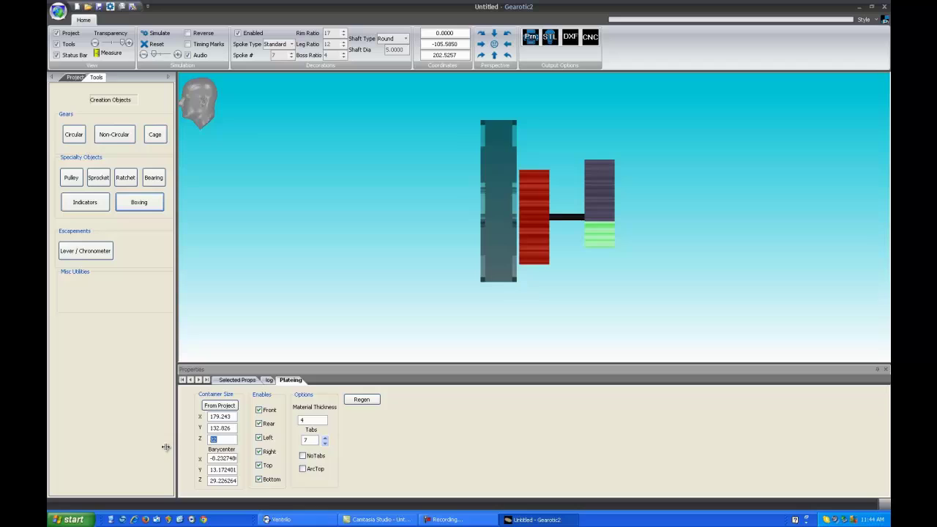
click(231, 409)
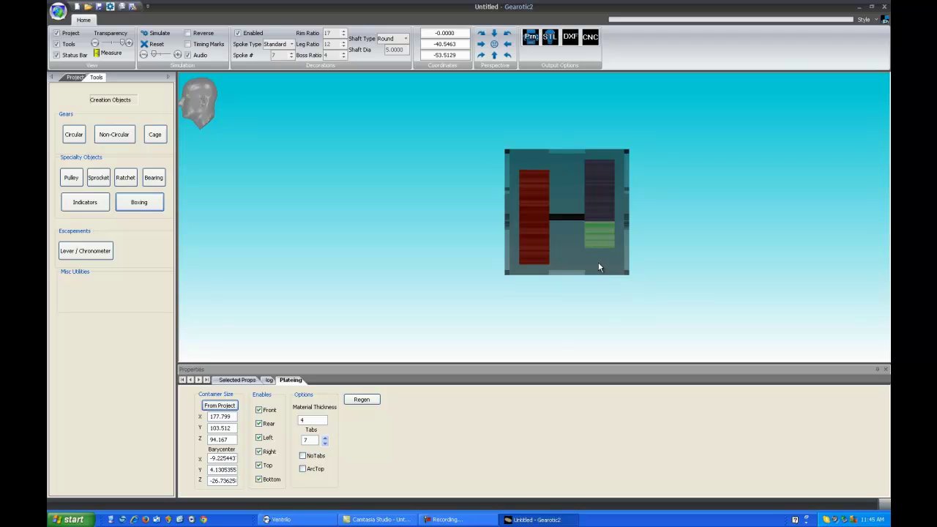
drag(594, 203, 565, 212)
drag(234, 440, 194, 448)
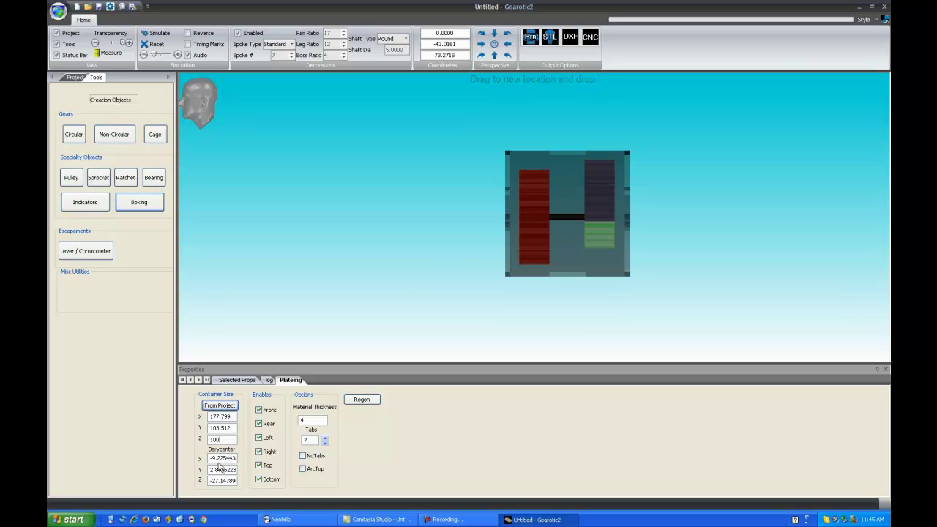
click(362, 402)
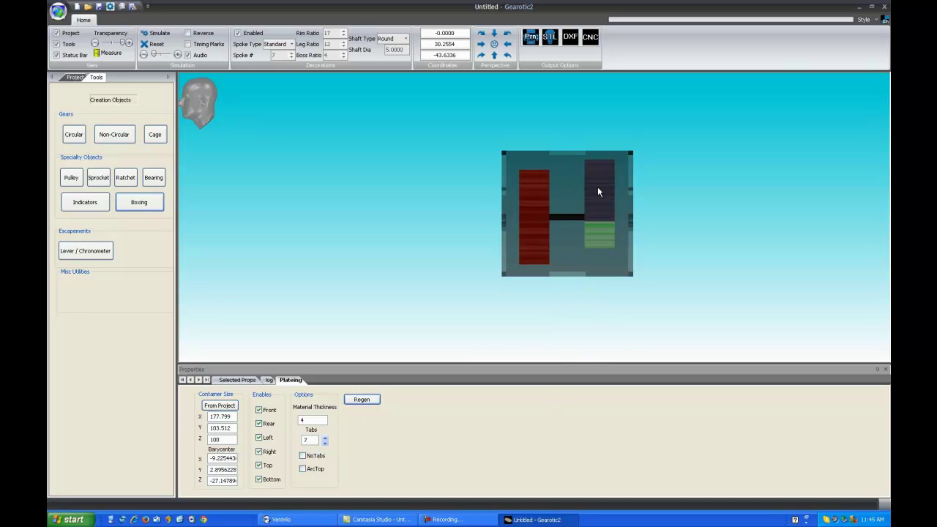
- Center the box around the gears using the front, side and top views, with its barycenter at about X -10.05, Y 3.72, Z -27.56
click(494, 45)
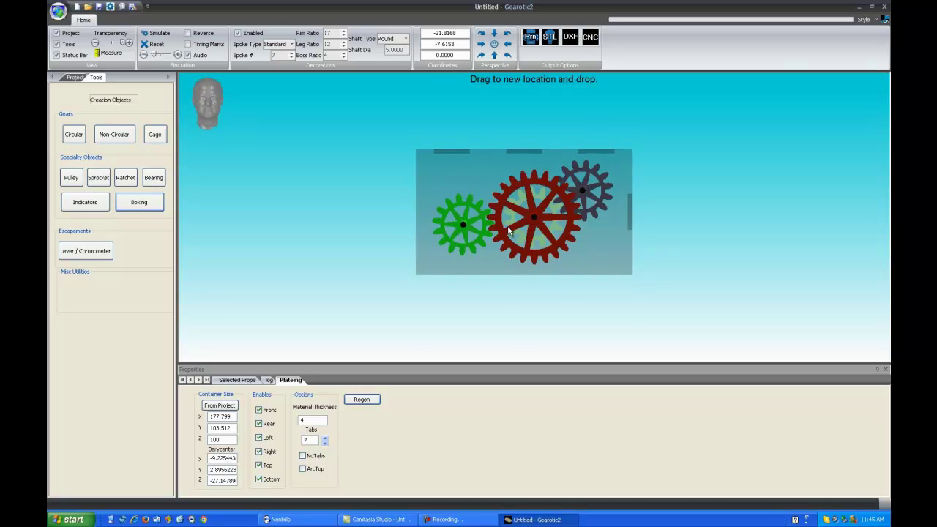
click(506, 40)
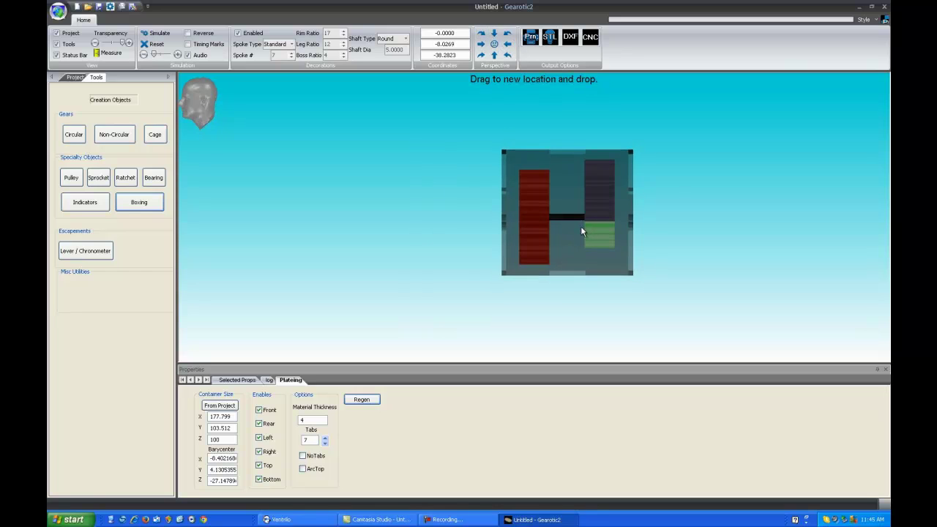
click(495, 34)
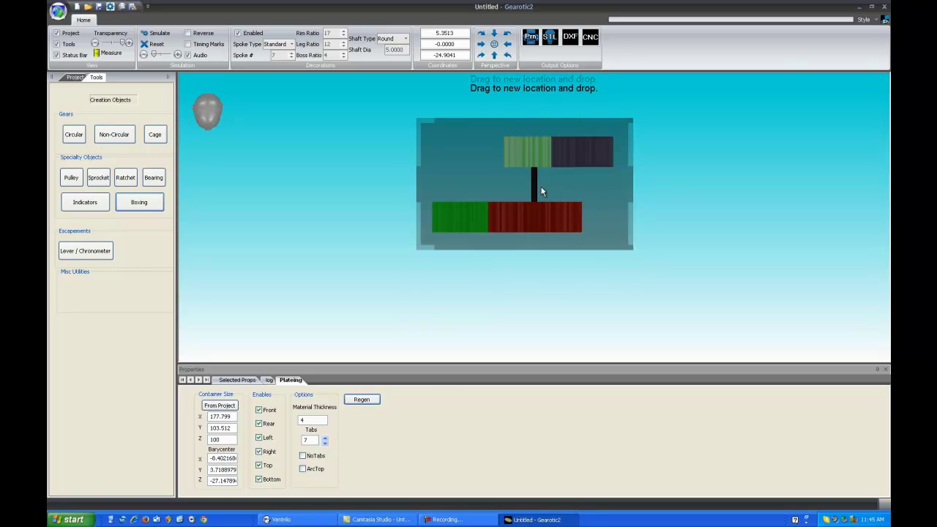
drag(527, 279, 512, 220)
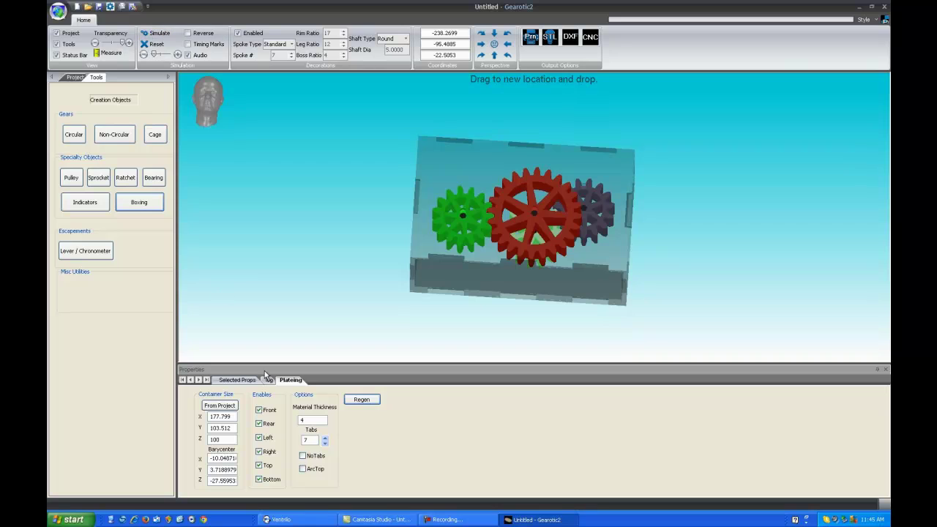
- Turn off the front plate to view the gears inside the box and turn the plate back on
click(259, 411)
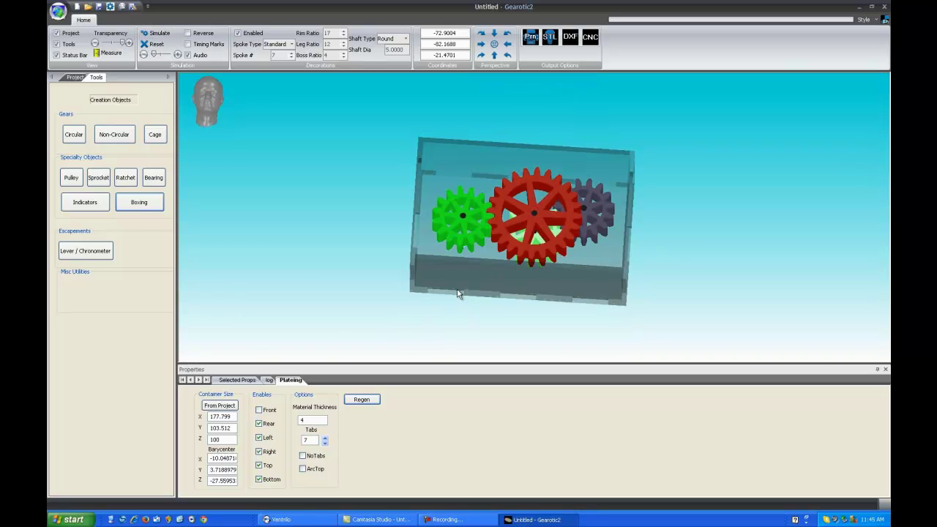
drag(545, 229, 513, 262)
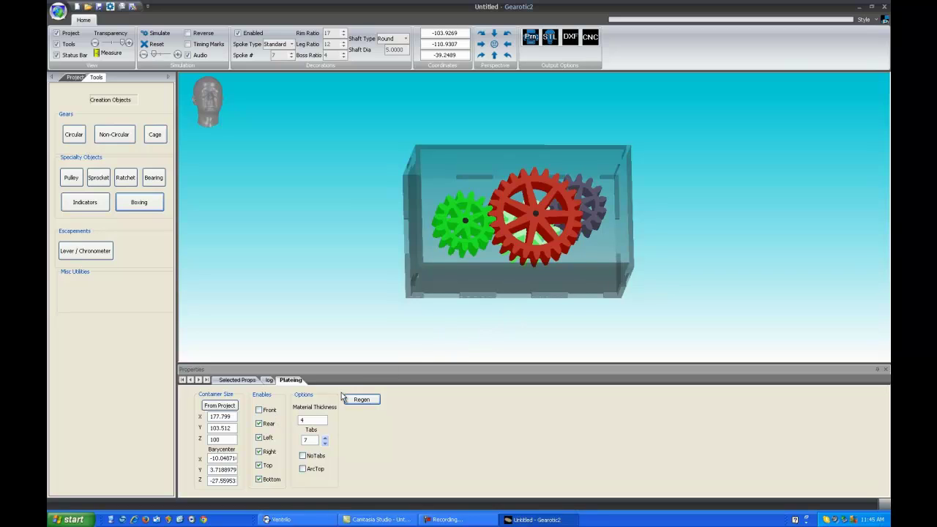
click(258, 410)
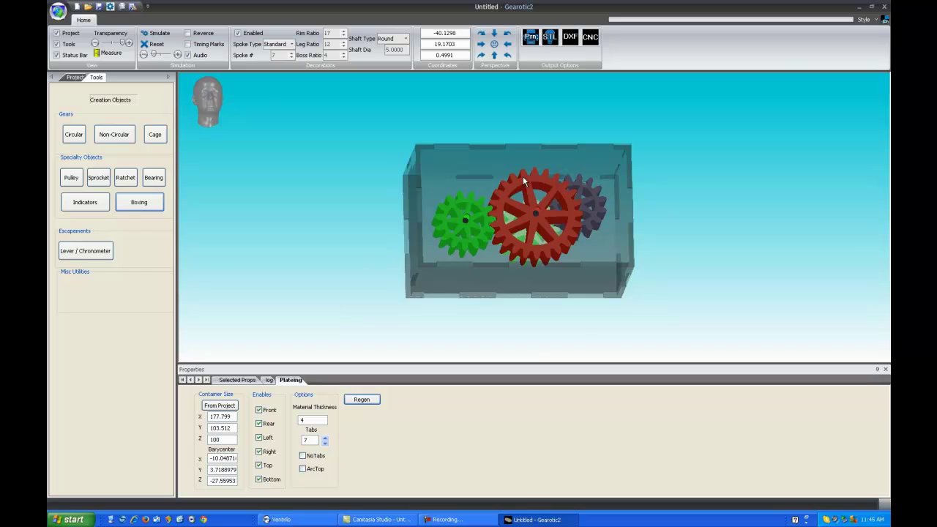
- Examine the box plates in the project tree and the boxed gear train from several angles, selecting Shaft-1 and the Spur-1 gear
drag(524, 180, 525, 229)
click(74, 78)
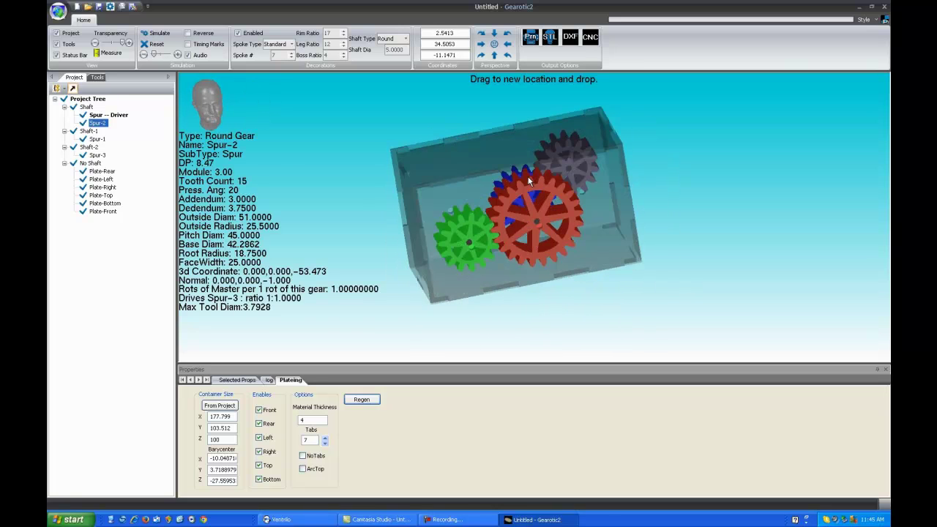
click(467, 238)
drag(584, 271, 557, 253)
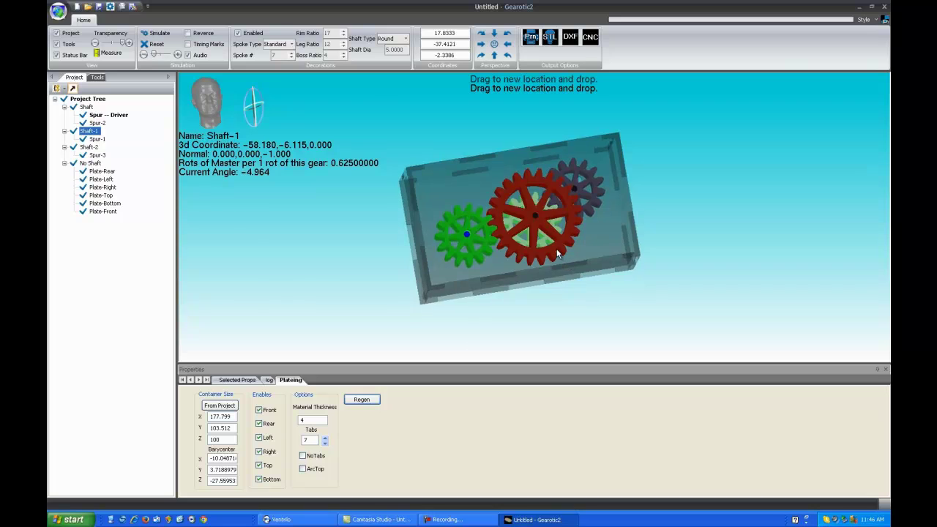
click(556, 250)
click(466, 219)
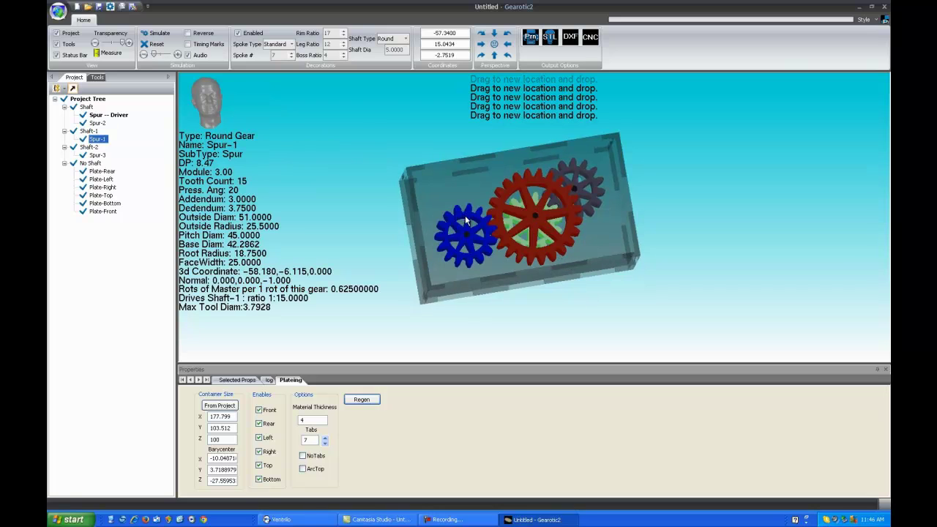
middle_drag(558, 191, 536, 218)
click(586, 154)
click(453, 220)
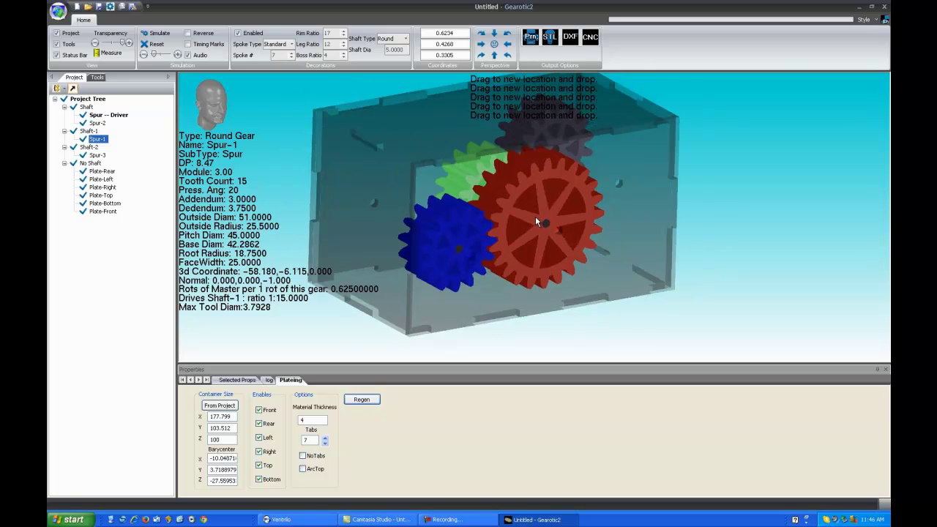
middle_drag(590, 254, 502, 218)
scroll(524, 229, up, 2)
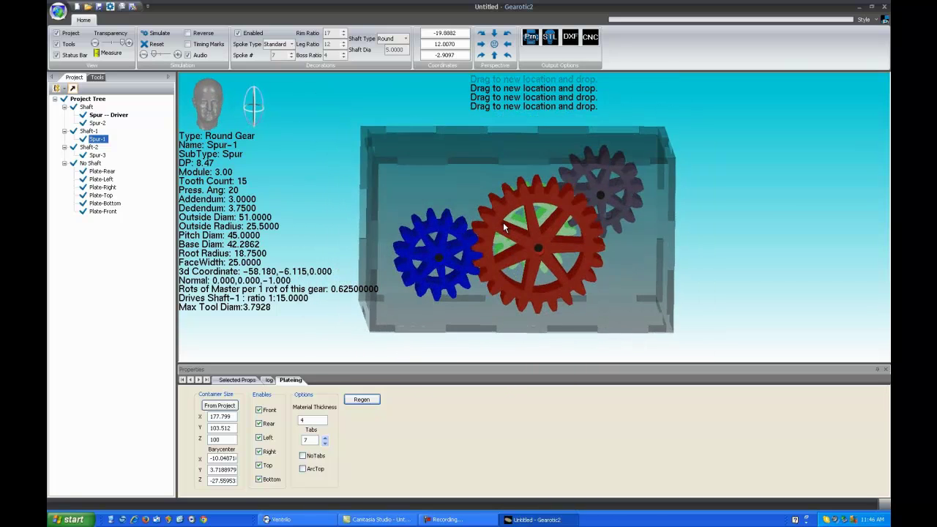
- Return to the box settings and enable NoTabs so the plates have plain edges
click(95, 78)
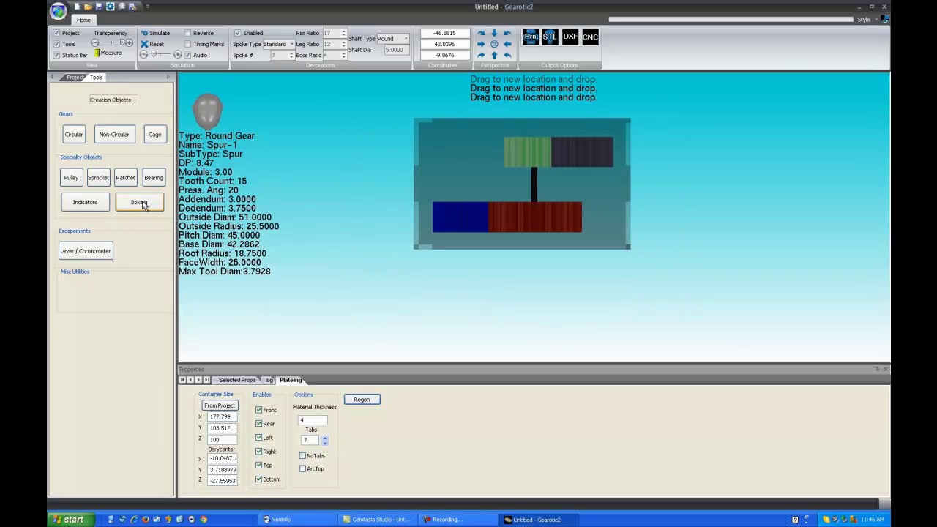
click(494, 44)
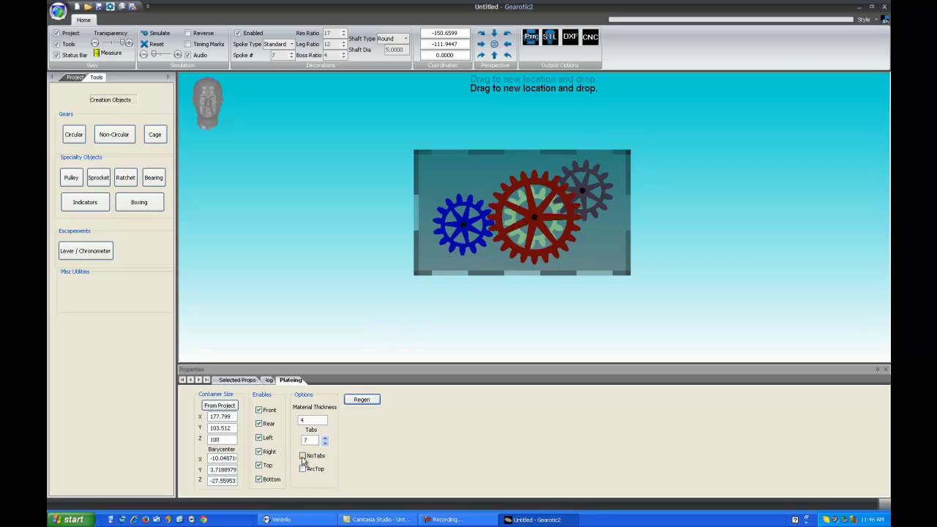
click(303, 456)
drag(522, 188, 466, 250)
drag(461, 236, 510, 185)
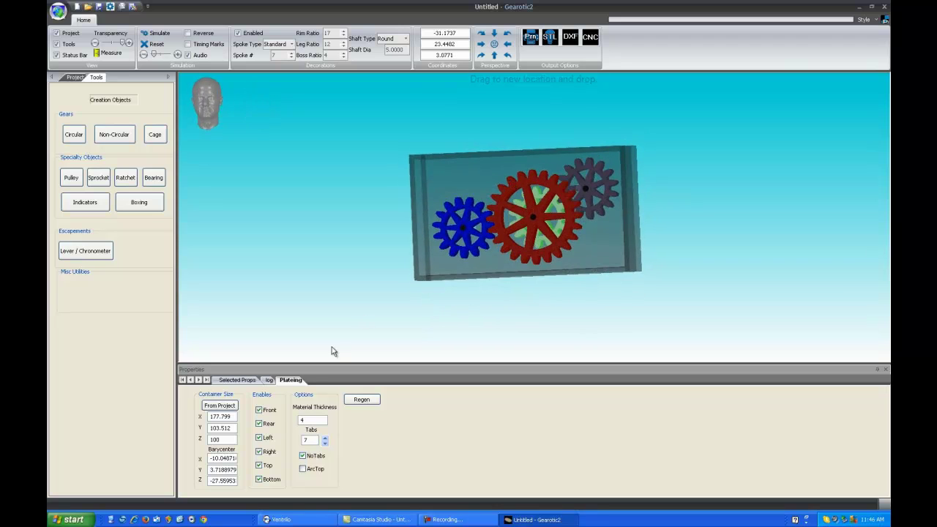
- Enable ArcTop for the box and inspect the arched front and rear plates
click(302, 468)
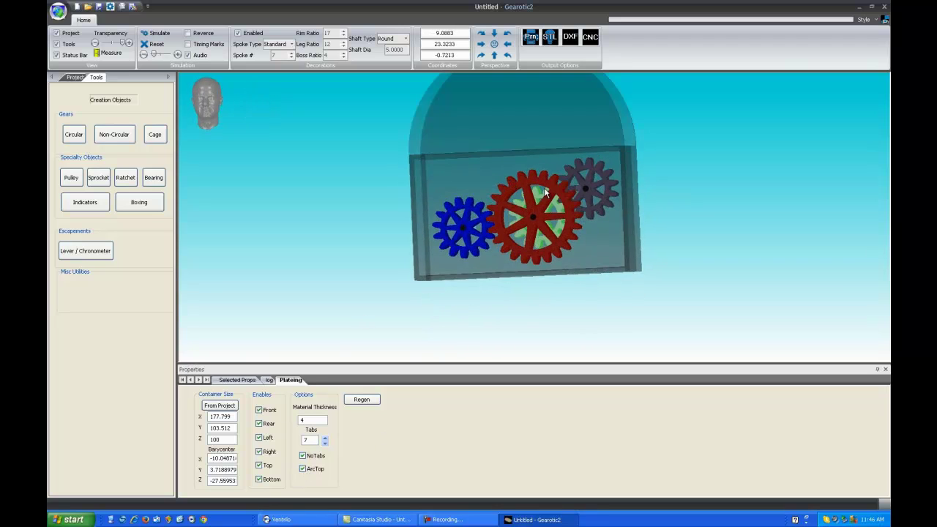
mouse_move(544, 188)
mouse_down()
mouse_move(571, 185)
mouse_move(548, 187)
mouse_up()
right_drag(548, 187, 528, 224)
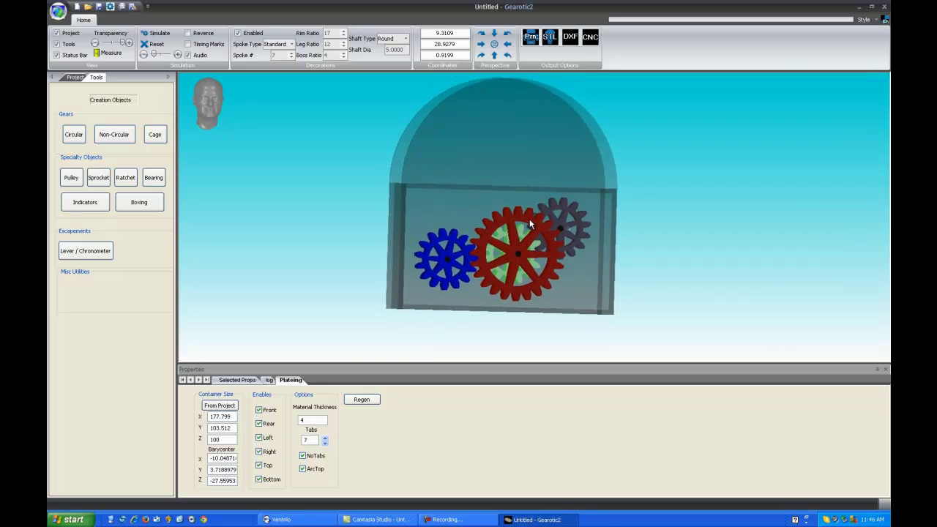
drag(529, 224, 508, 231)
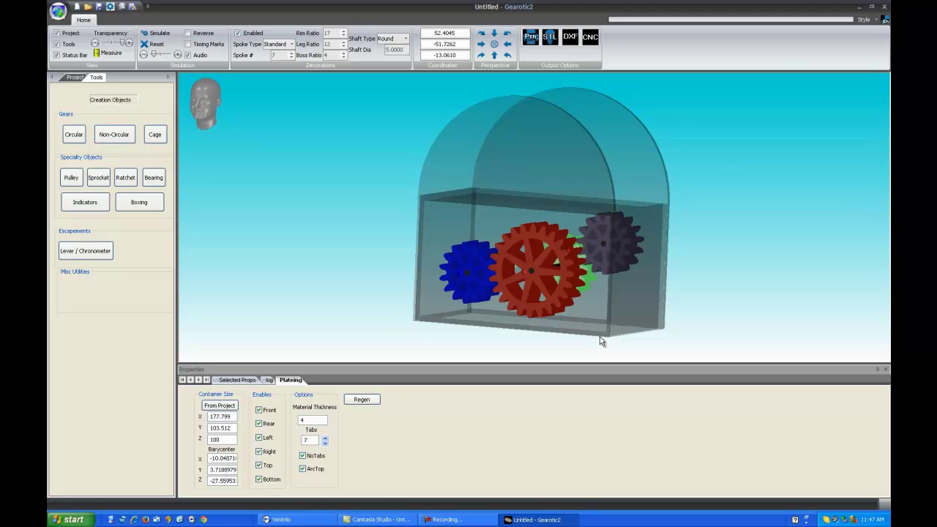